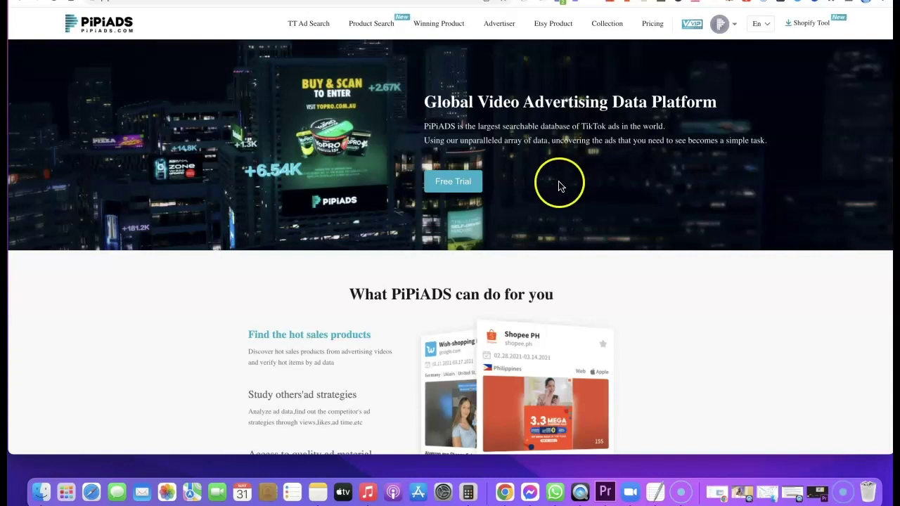
Switch the homepage showcase to the 'Study others' ad strategies' example ad cards.
{"action": "scroll", "coordinate": [550, 194], "scroll_direction": "down", "scroll_amount": 2}
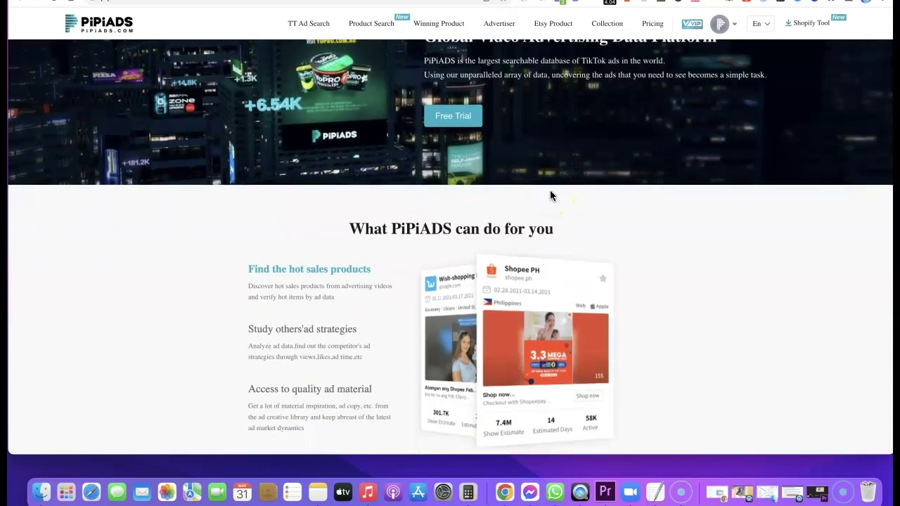
{"action": "scroll", "coordinate": [529, 214], "scroll_direction": "down", "scroll_amount": 1}
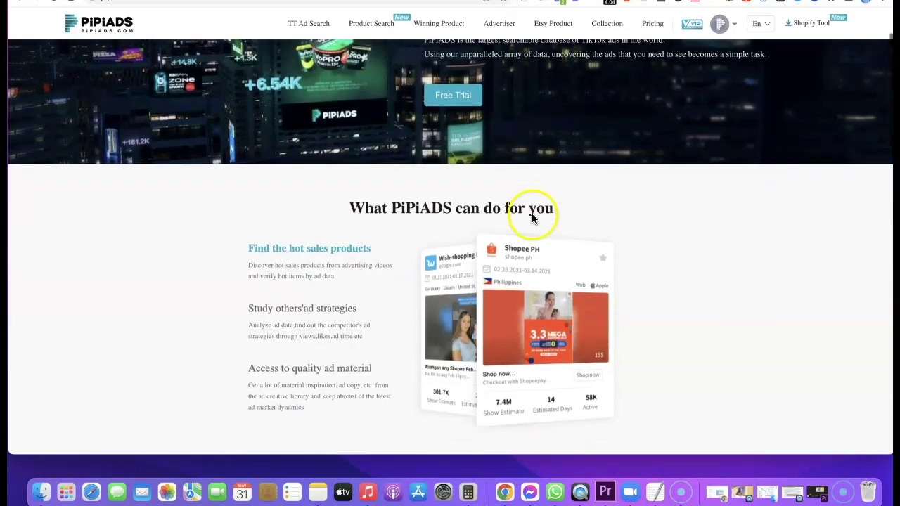
{"action": "scroll", "coordinate": [352, 288], "scroll_direction": "down", "scroll_amount": 1}
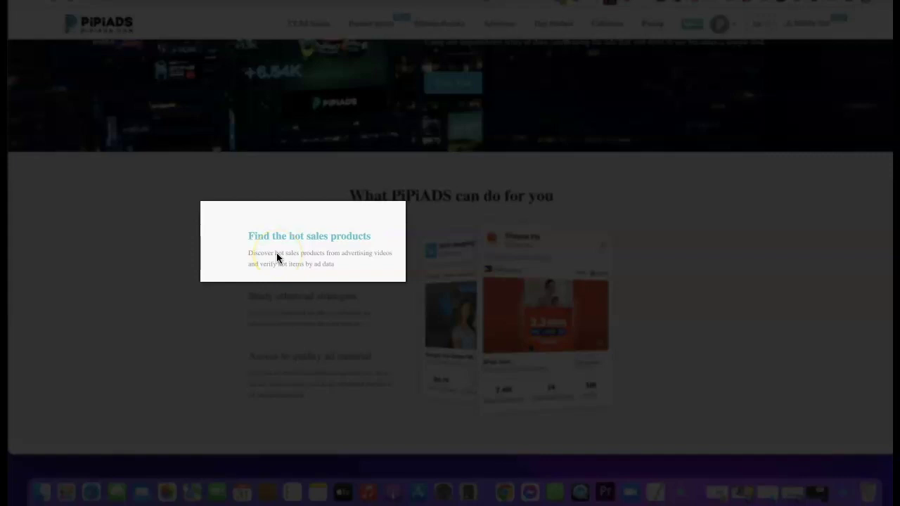
{"action": "left_click", "coordinate": [261, 295]}
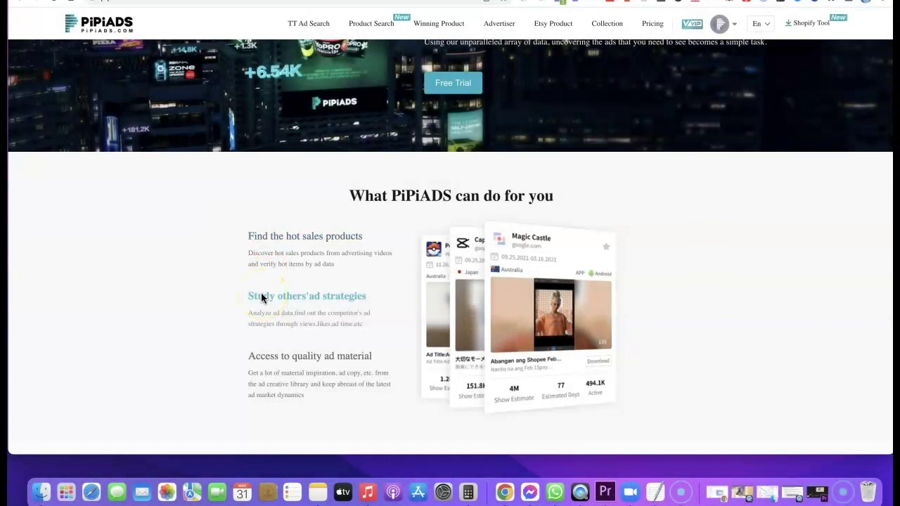
{"action": "left_click", "coordinate": [220, 319]}
{"action": "scroll", "coordinate": [222, 316], "scroll_direction": "down", "scroll_amount": 3}
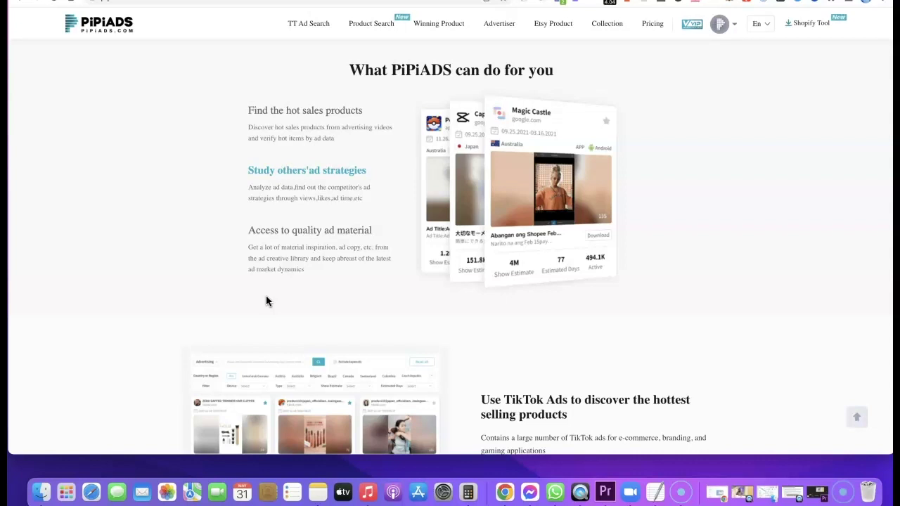
Browse the example sections, then open the PPSPY Shopify Tool page in the Chrome Web Store.
{"action": "left_click", "coordinate": [701, 186]}
{"action": "left_click", "coordinate": [701, 199]}
{"action": "scroll", "coordinate": [701, 200], "scroll_direction": "down", "scroll_amount": 8}
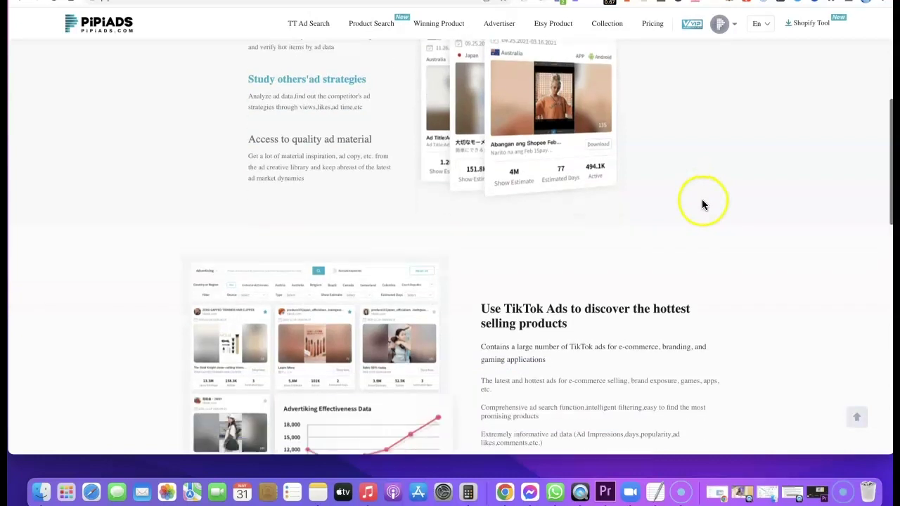
{"action": "scroll", "coordinate": [701, 201], "scroll_direction": "down", "scroll_amount": 4}
{"action": "scroll", "coordinate": [701, 200], "scroll_direction": "up", "scroll_amount": 6}
{"action": "scroll", "coordinate": [700, 205], "scroll_direction": "down", "scroll_amount": 2}
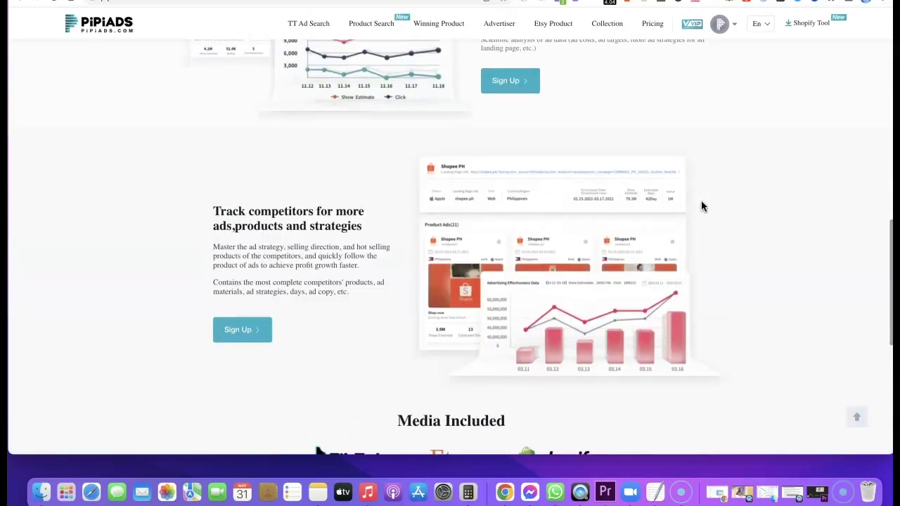
{"action": "left_click", "coordinate": [686, 208]}
{"action": "scroll", "coordinate": [667, 206], "scroll_direction": "down", "scroll_amount": 3}
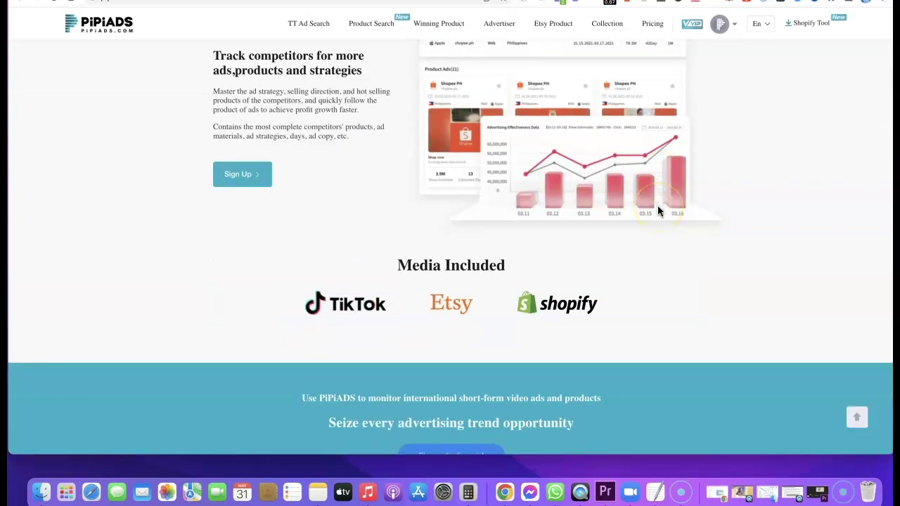
{"action": "left_click", "coordinate": [662, 223]}
{"action": "left_click", "coordinate": [674, 215]}
{"action": "scroll", "coordinate": [685, 213], "scroll_direction": "up", "scroll_amount": 6}
{"action": "scroll", "coordinate": [695, 212], "scroll_direction": "up", "scroll_amount": 5}
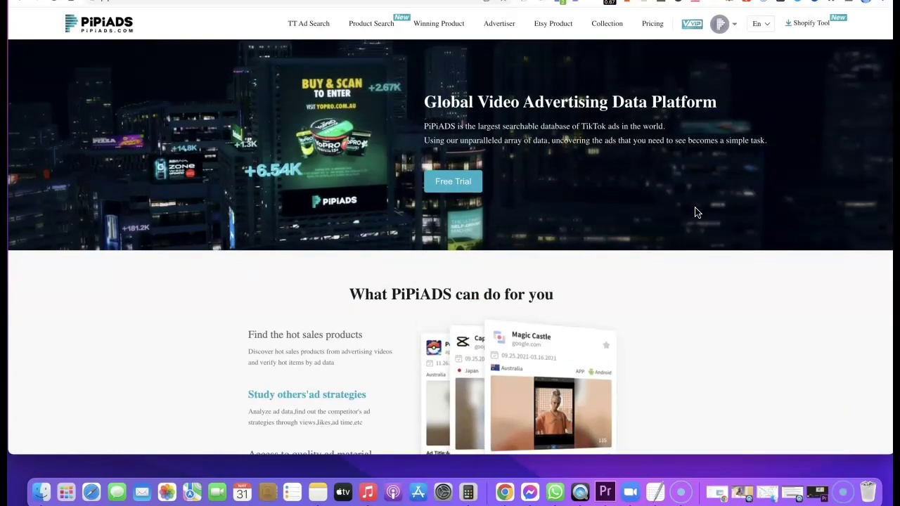
{"action": "left_click", "coordinate": [808, 22]}
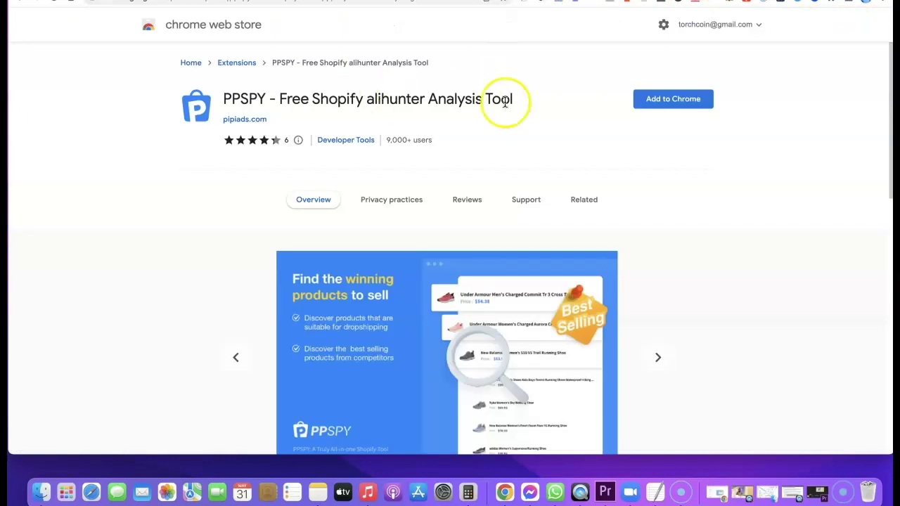
Decline the incoming call notification covering the PPSPY extension page.
{"action": "left_click", "coordinate": [784, 146]}
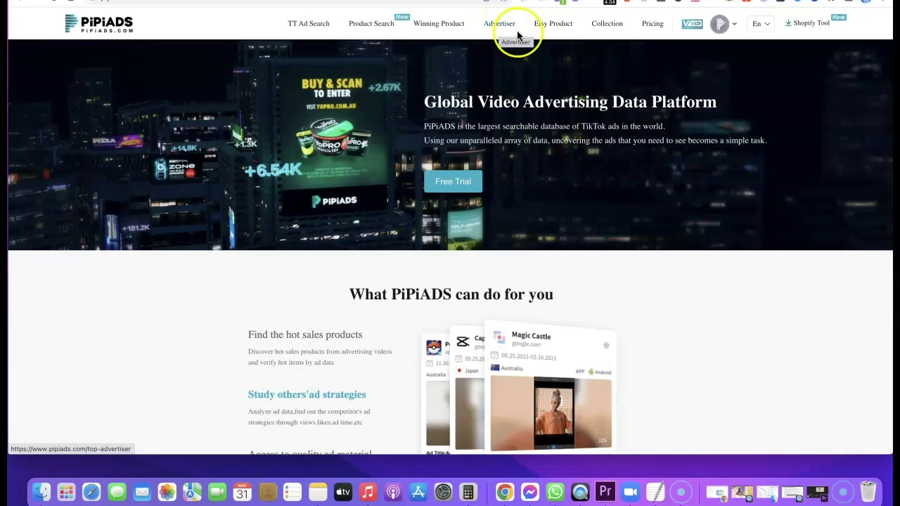
Go to TT Ad Search and browse the TikTok ad cards, returning to the filters.
{"action": "mouse_move", "coordinate": [605, 34]}
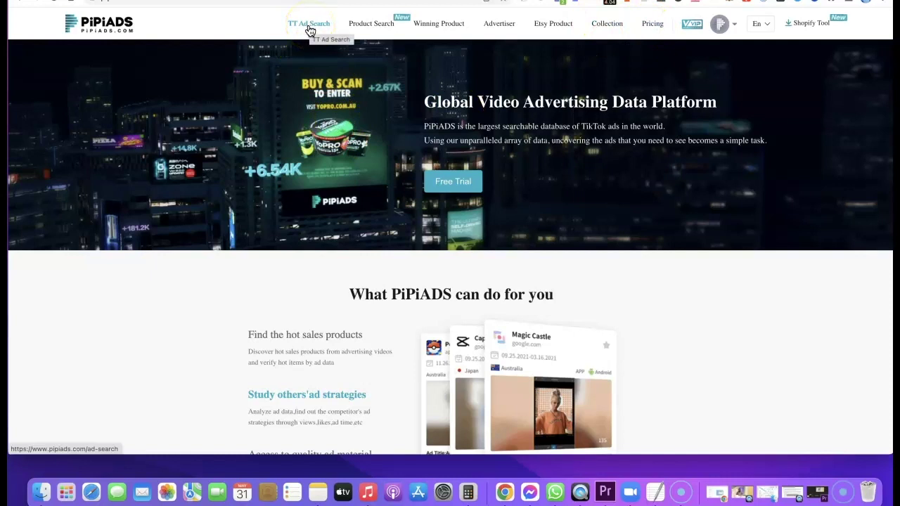
{"action": "left_click", "coordinate": [309, 28]}
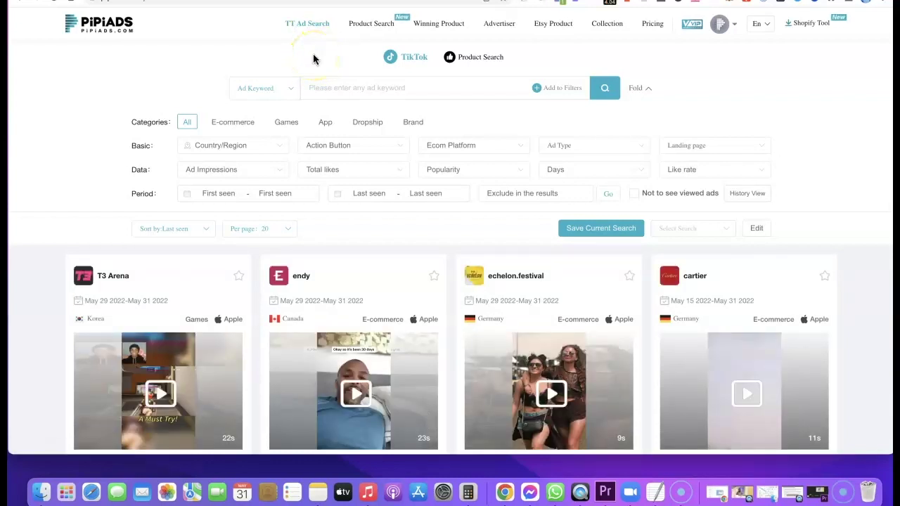
{"action": "scroll", "coordinate": [287, 173], "scroll_direction": "down", "scroll_amount": 5}
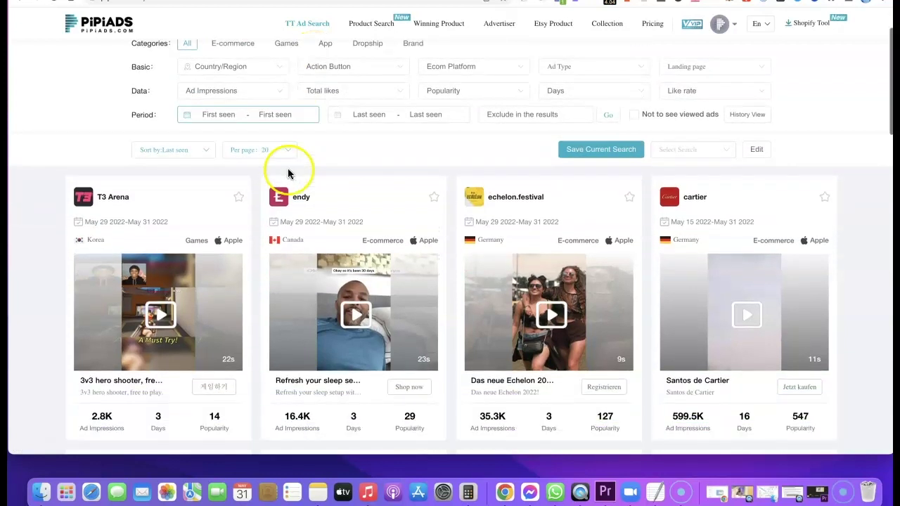
{"action": "scroll", "coordinate": [288, 177], "scroll_direction": "down", "scroll_amount": 5}
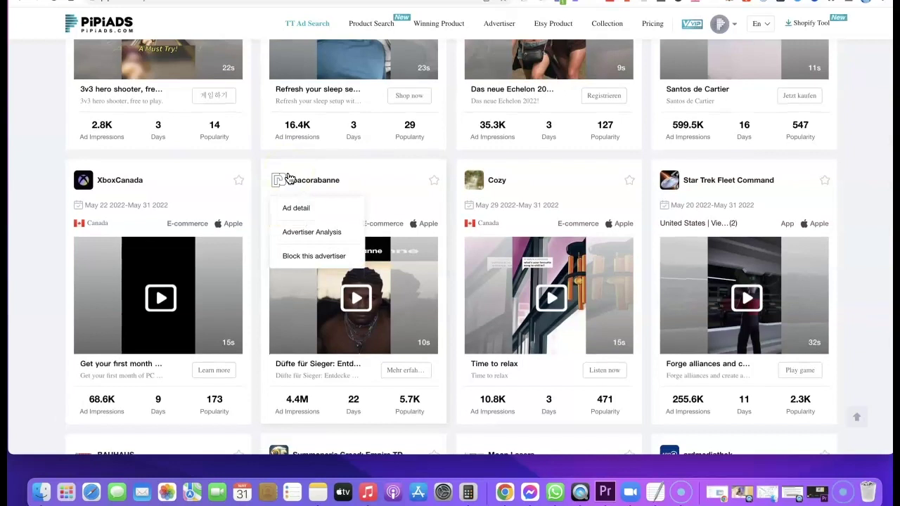
{"action": "scroll", "coordinate": [289, 178], "scroll_direction": "up", "scroll_amount": 10}
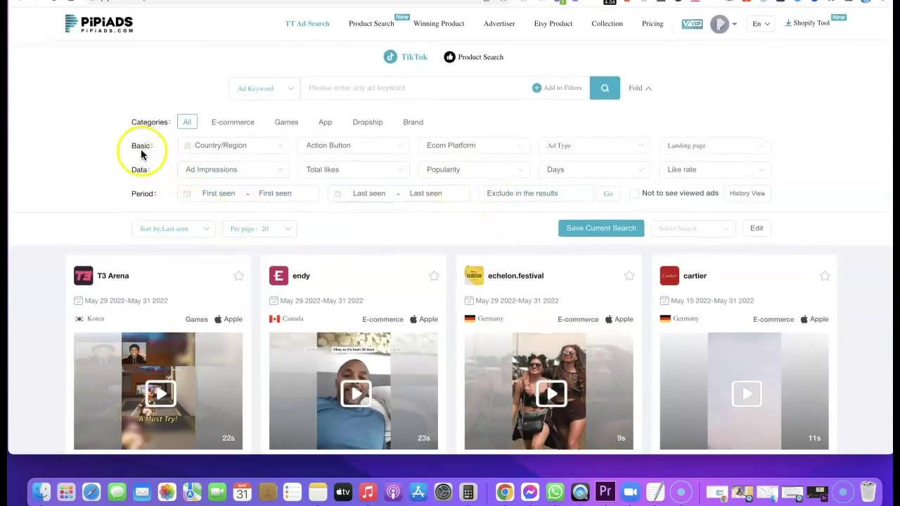
{"action": "left_click", "coordinate": [211, 127]}
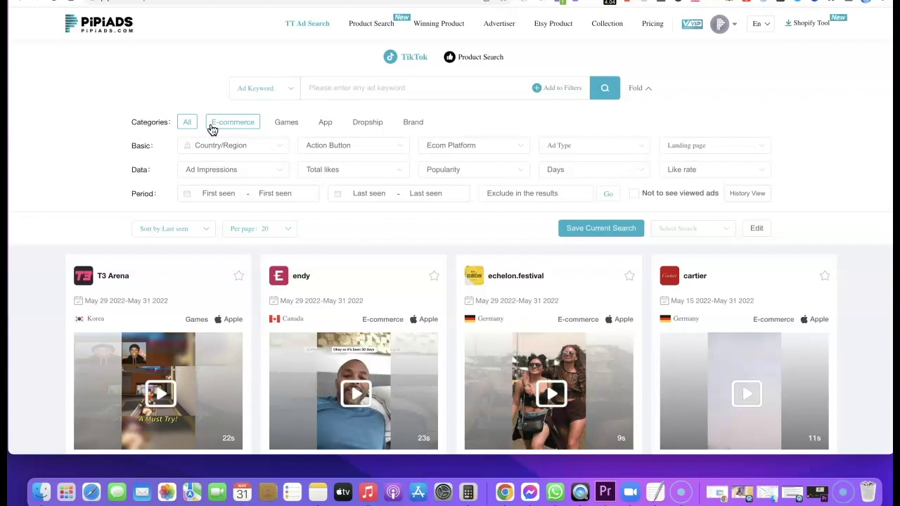
Limit the TikTok ad results to the E-commerce category.
{"action": "left_click", "coordinate": [333, 91]}
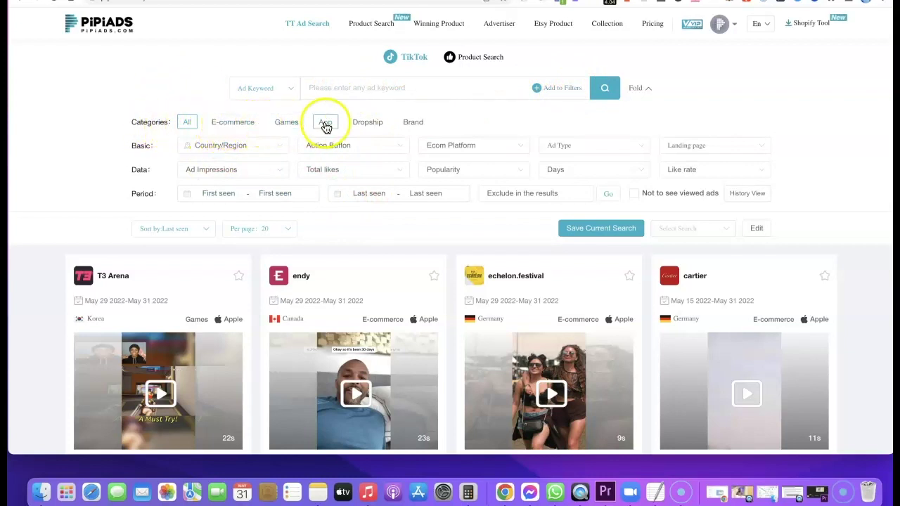
{"action": "left_click", "coordinate": [233, 128]}
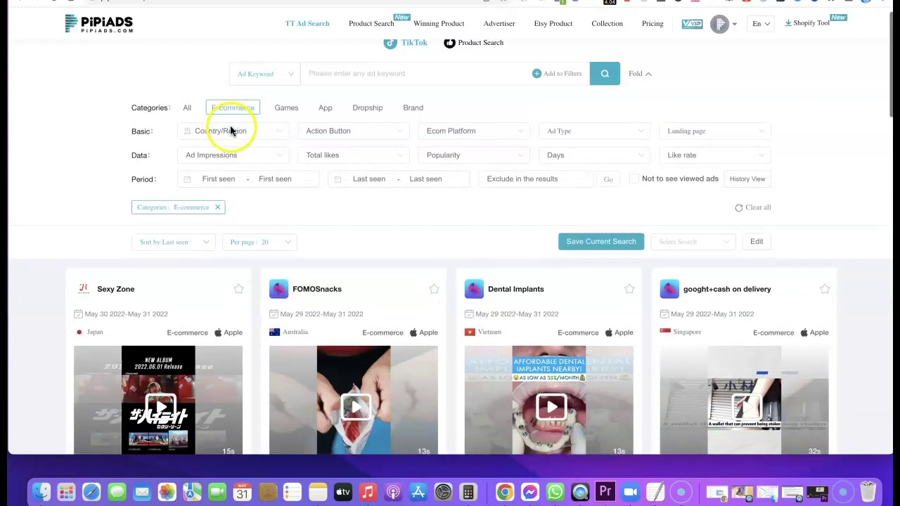
{"action": "scroll", "coordinate": [229, 129], "scroll_direction": "down", "scroll_amount": 2}
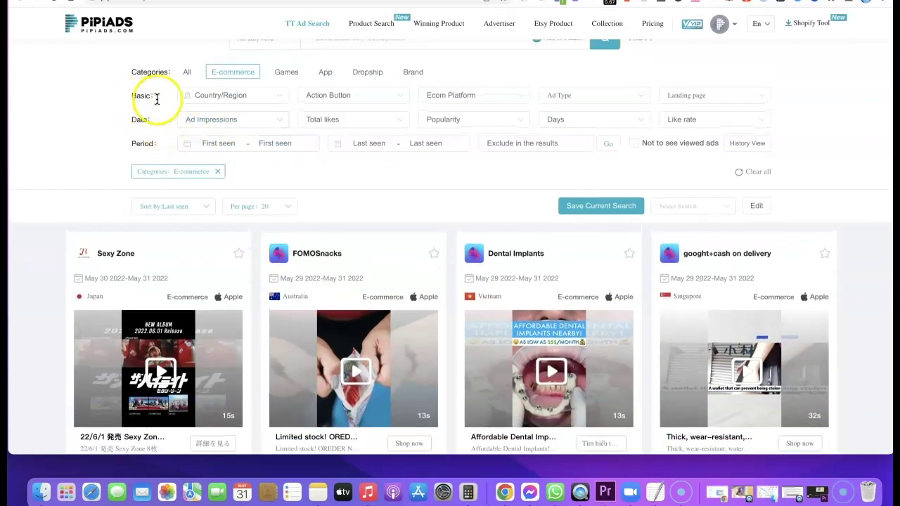
Set Country/Region to United States, Canada and United Kingdom.
{"action": "left_click", "coordinate": [279, 97]}
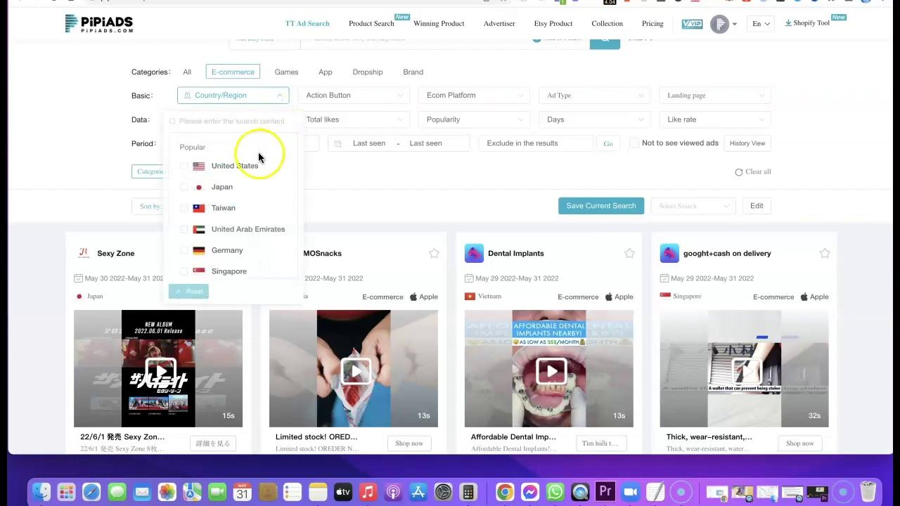
{"action": "left_click", "coordinate": [184, 167]}
{"action": "scroll", "coordinate": [212, 180], "scroll_direction": "down", "scroll_amount": 1}
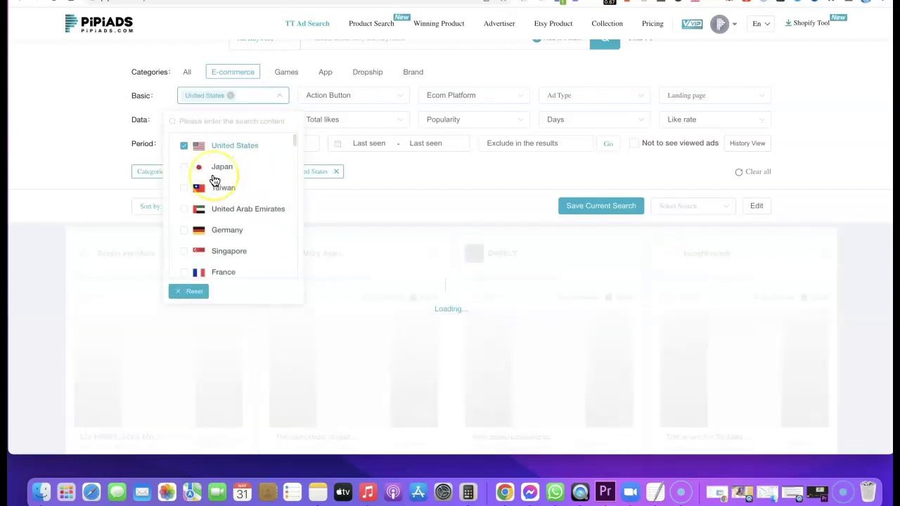
{"action": "scroll", "coordinate": [215, 181], "scroll_direction": "down", "scroll_amount": 3}
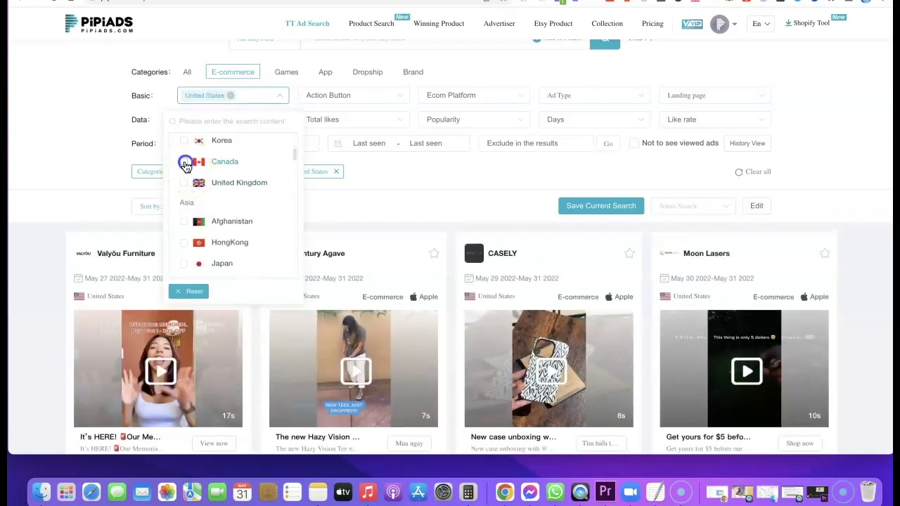
{"action": "left_click", "coordinate": [184, 163]}
{"action": "left_click", "coordinate": [184, 184]}
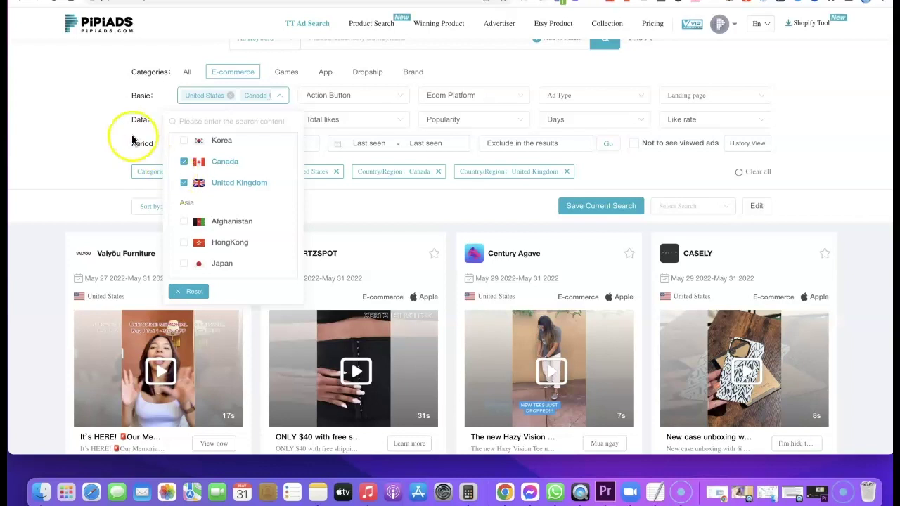
{"action": "left_click", "coordinate": [121, 114]}
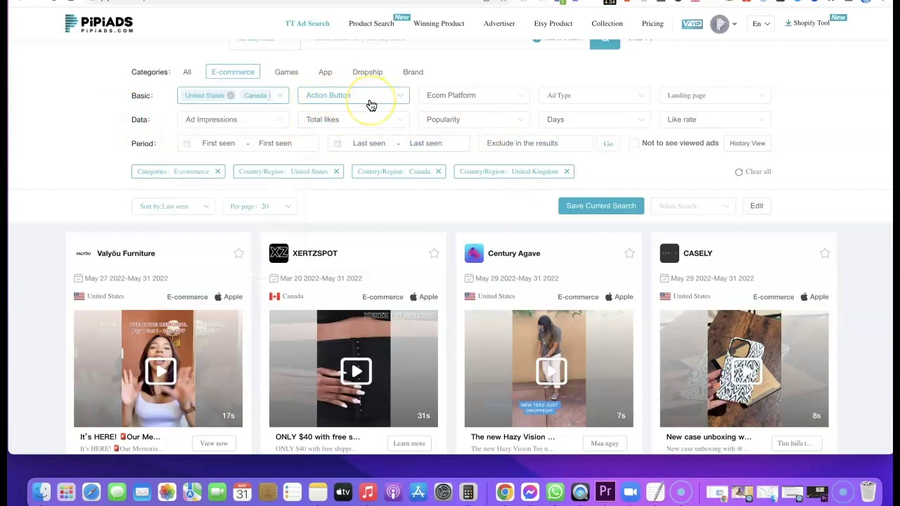
Filter the ads to those with a Shop now action button.
{"action": "left_click", "coordinate": [401, 97]}
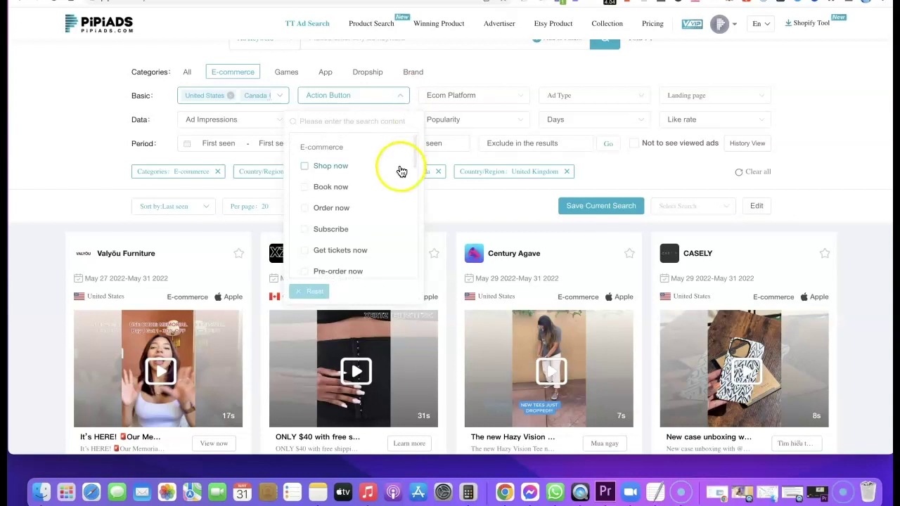
{"action": "scroll", "coordinate": [343, 182], "scroll_direction": "down", "scroll_amount": 1}
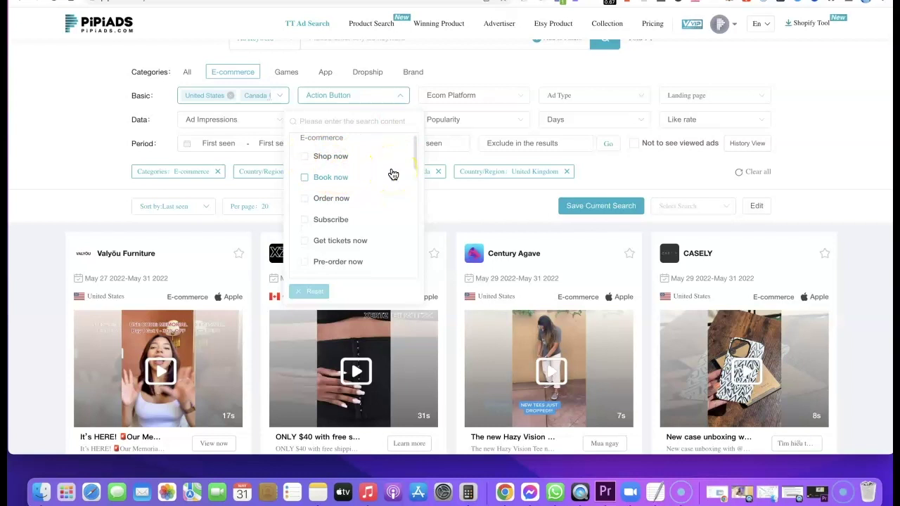
{"action": "left_click", "coordinate": [344, 163]}
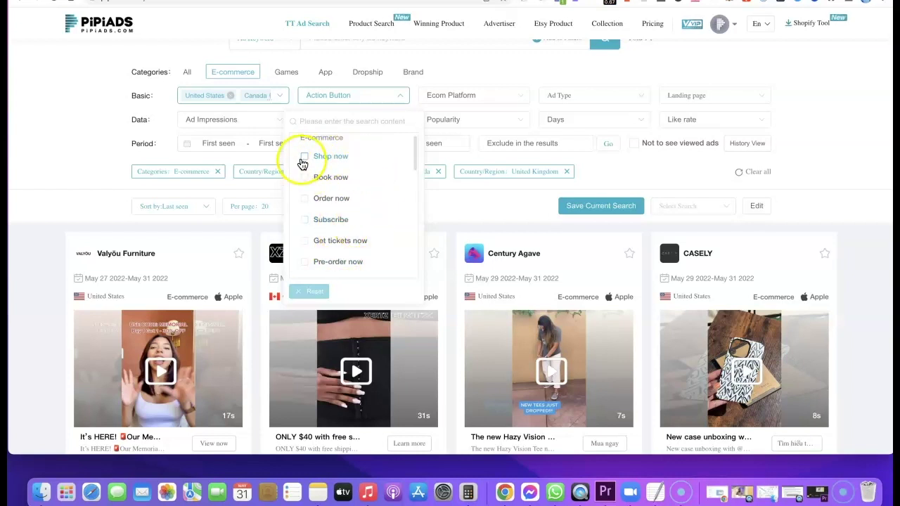
{"action": "left_click", "coordinate": [305, 158]}
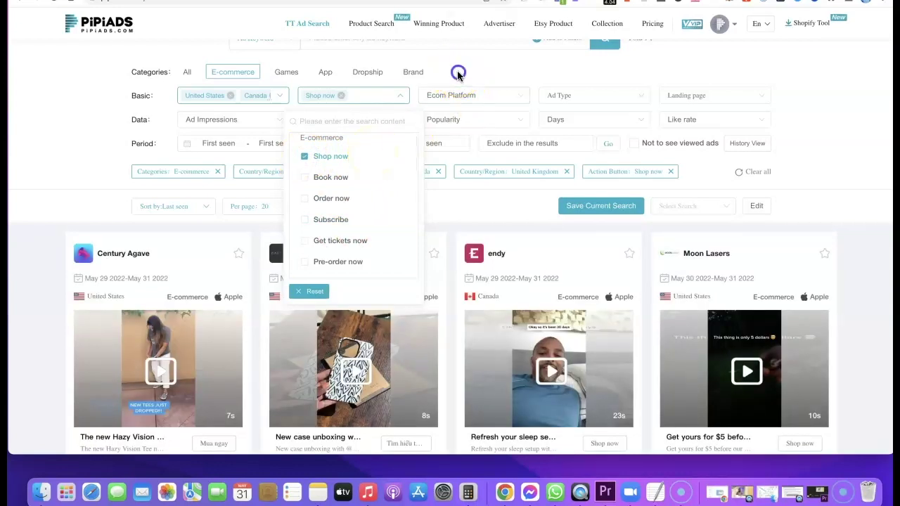
{"action": "left_click", "coordinate": [523, 95]}
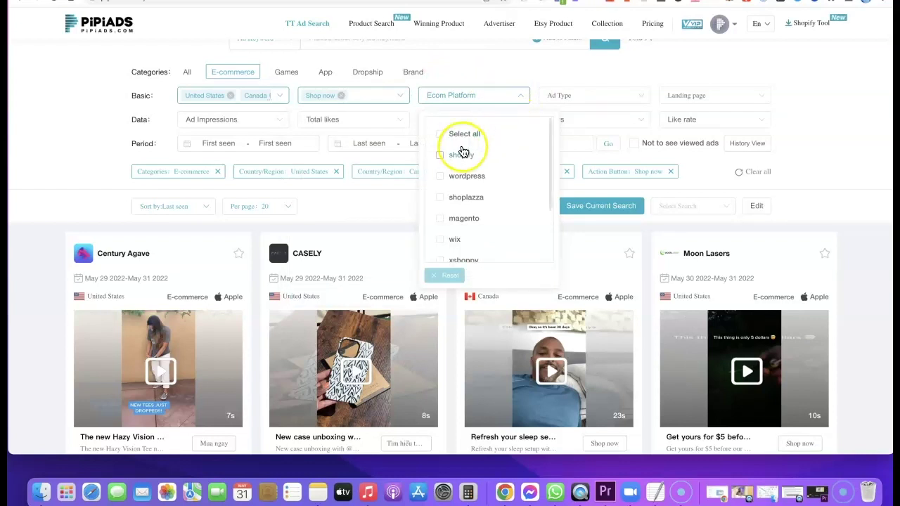
Set the Ecom Platform filter to shopify and wordpress.
{"action": "left_click", "coordinate": [442, 156]}
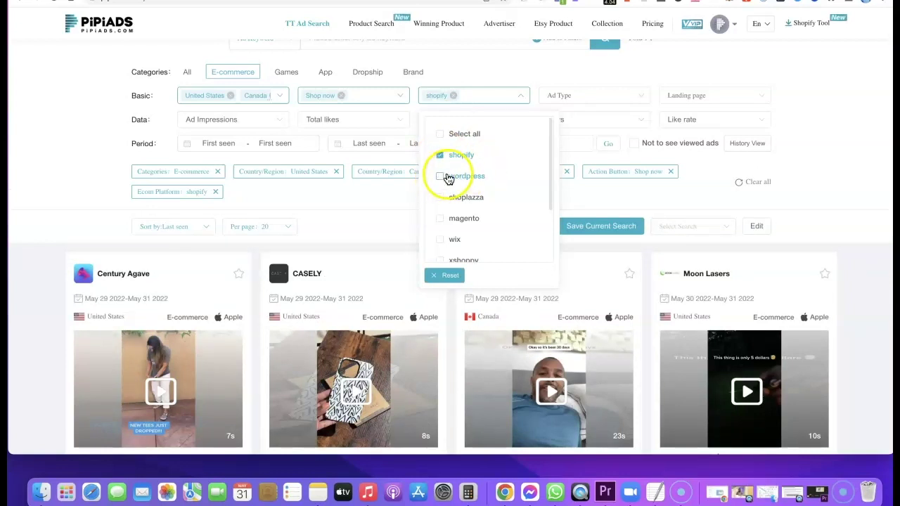
{"action": "left_click", "coordinate": [440, 181]}
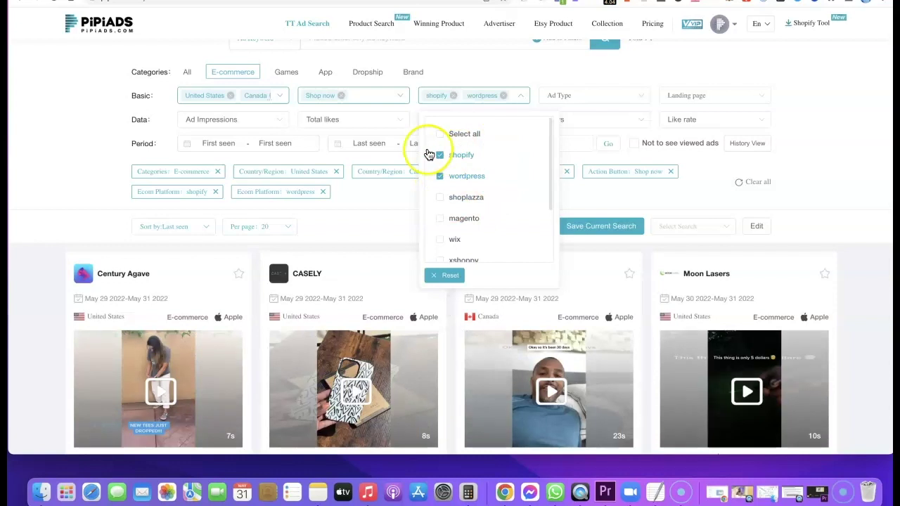
{"action": "left_click", "coordinate": [661, 83]}
{"action": "left_click", "coordinate": [644, 96]}
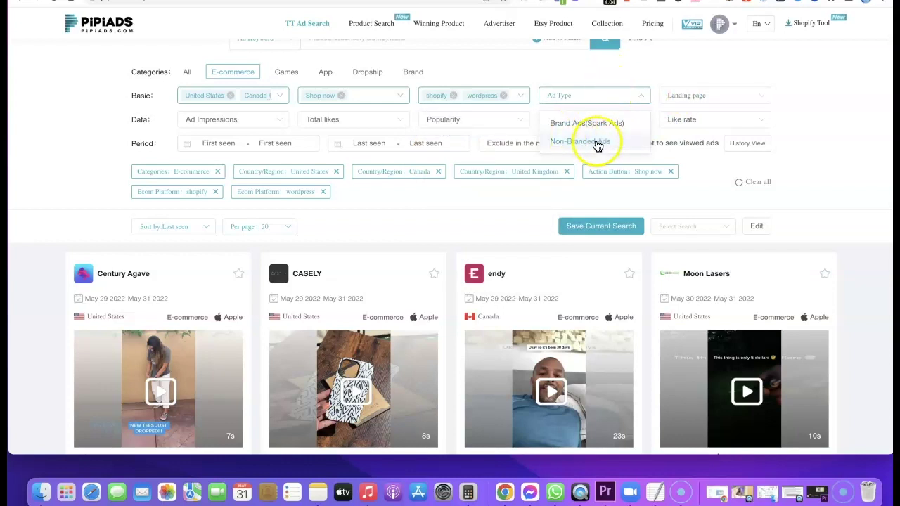
{"action": "left_click", "coordinate": [662, 67]}
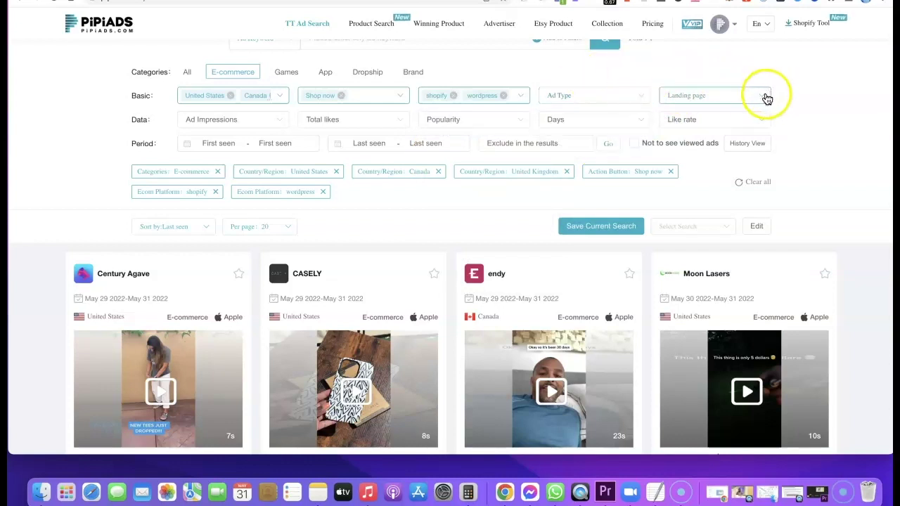
{"action": "left_click", "coordinate": [766, 96]}
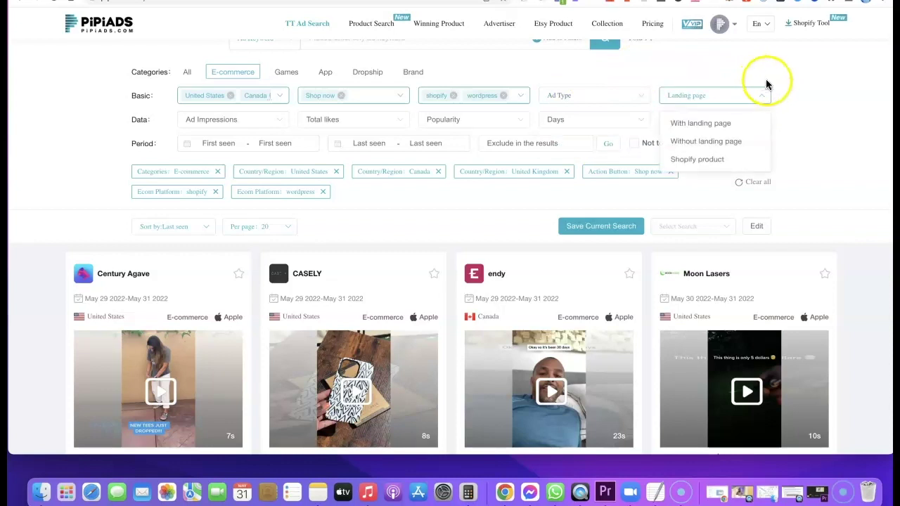
{"action": "left_click", "coordinate": [772, 80]}
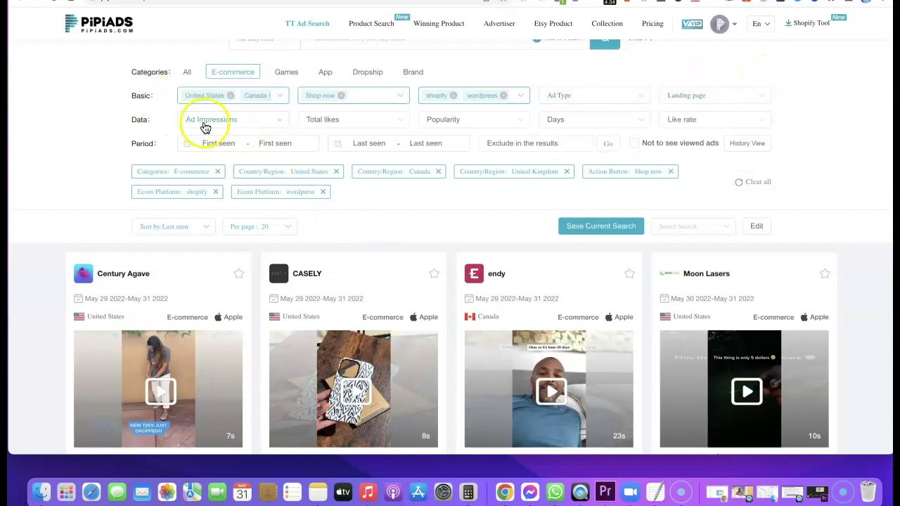
{"action": "left_click", "coordinate": [275, 123]}
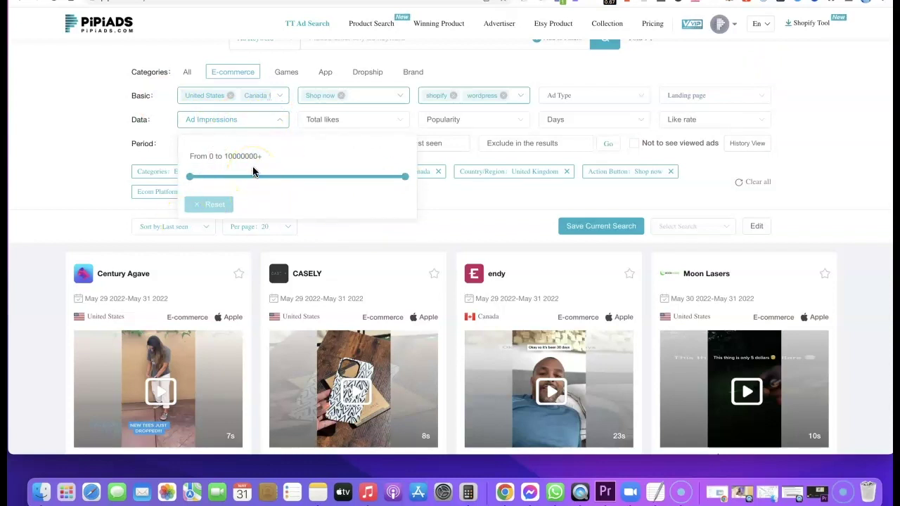
{"action": "left_click", "coordinate": [273, 179]}
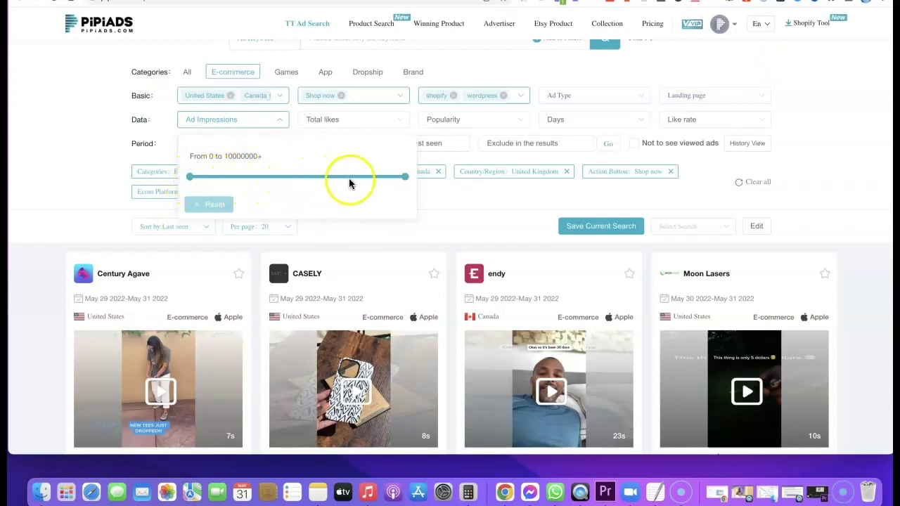
{"action": "left_click", "coordinate": [129, 163]}
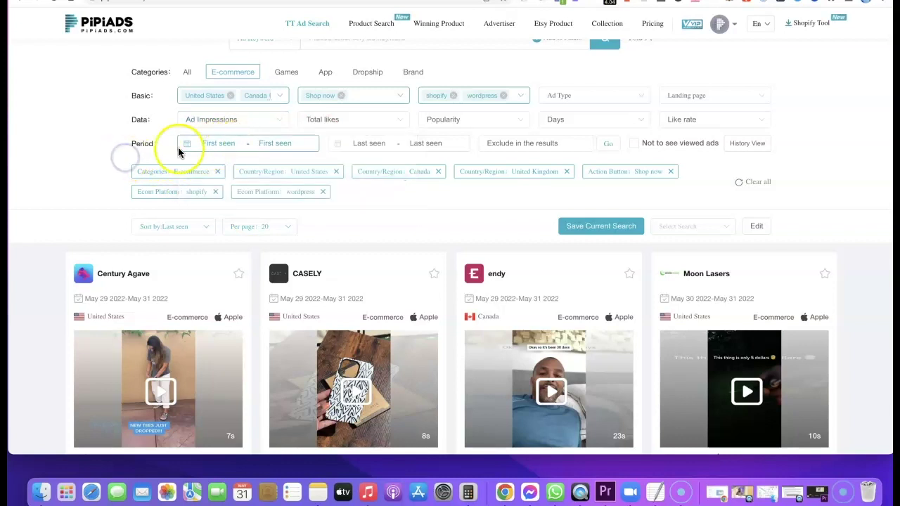
{"action": "left_click", "coordinate": [252, 123]}
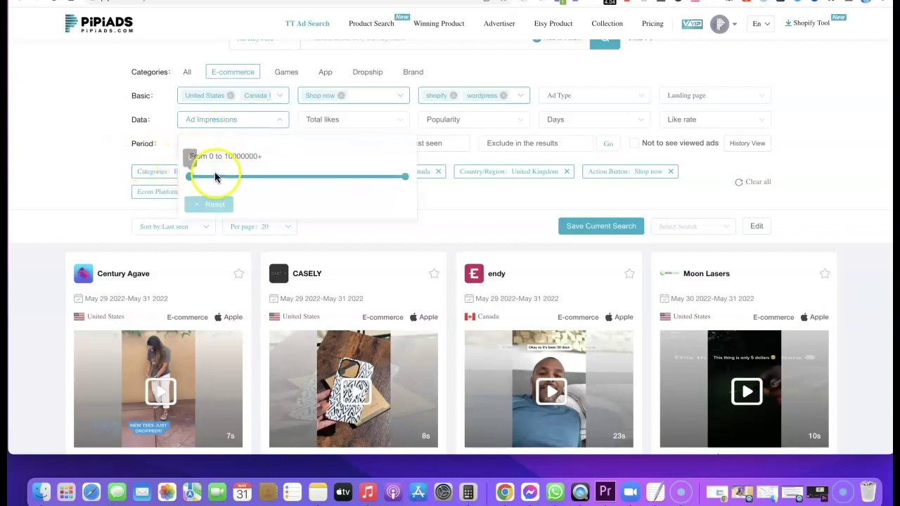
{"action": "left_click", "coordinate": [88, 125]}
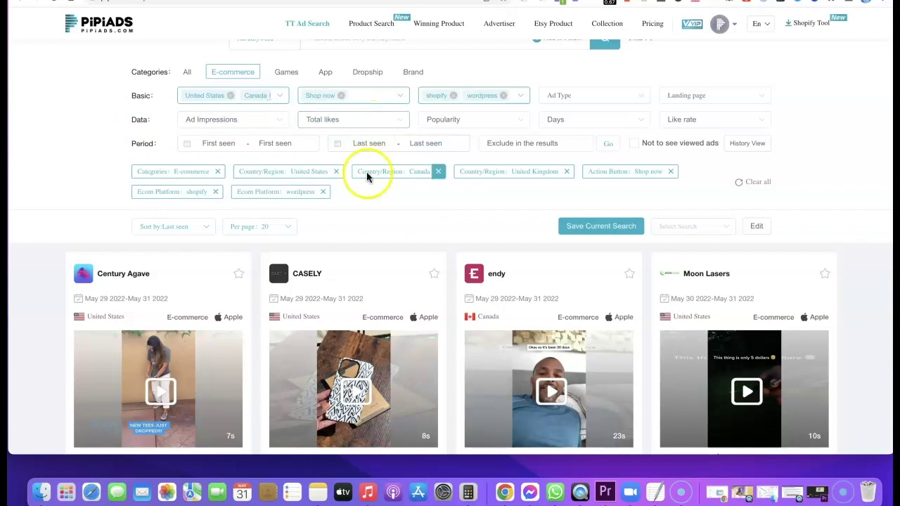
{"action": "left_click", "coordinate": [393, 124]}
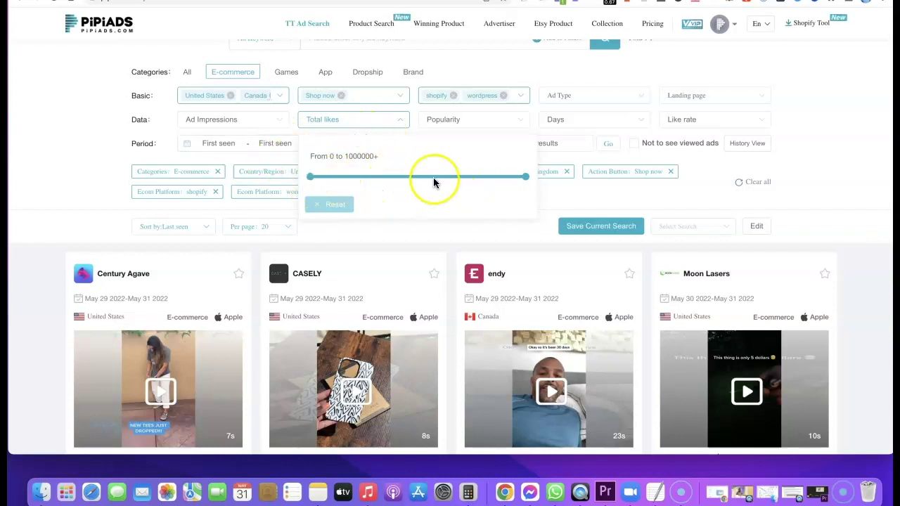
{"action": "left_click", "coordinate": [138, 166]}
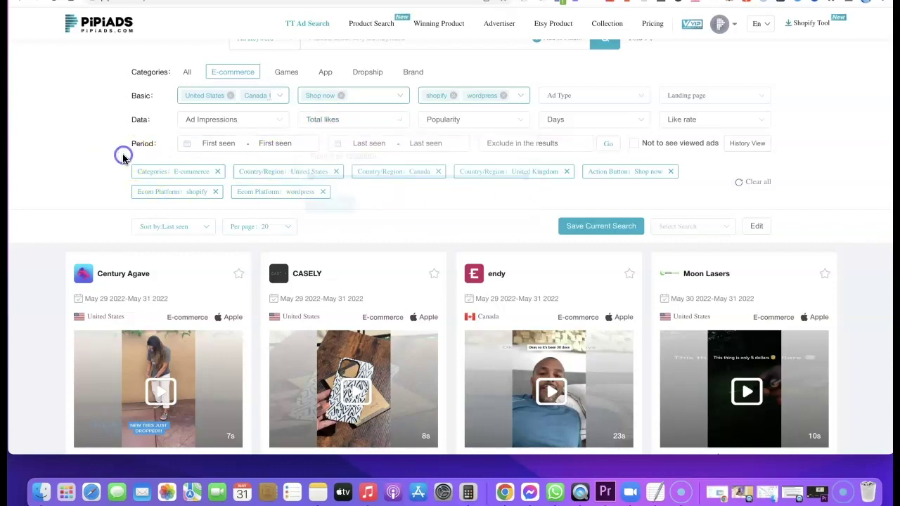
{"action": "left_click", "coordinate": [515, 122]}
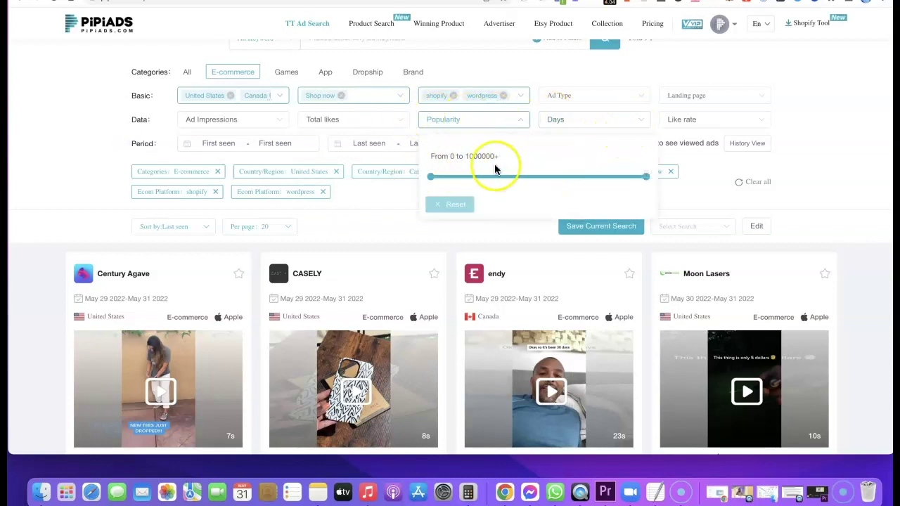
{"action": "left_click", "coordinate": [643, 122]}
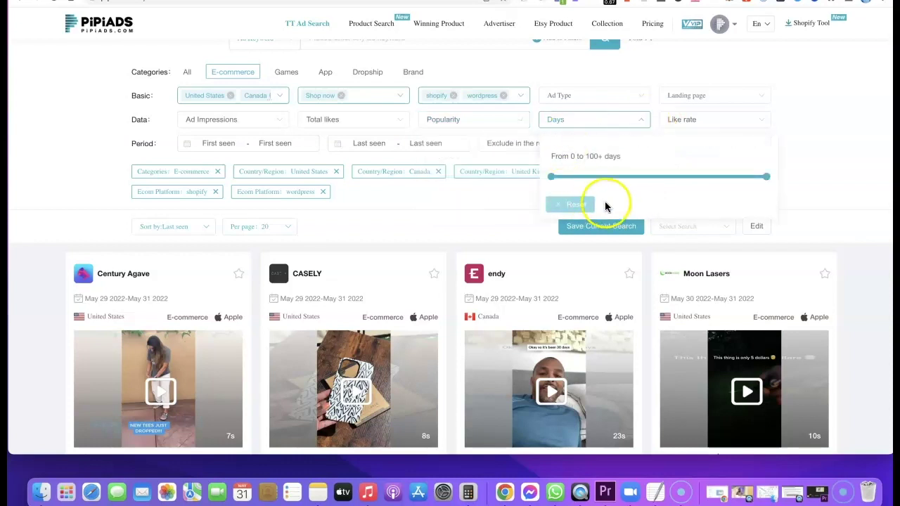
{"action": "left_click", "coordinate": [807, 125]}
{"action": "left_click", "coordinate": [759, 126]}
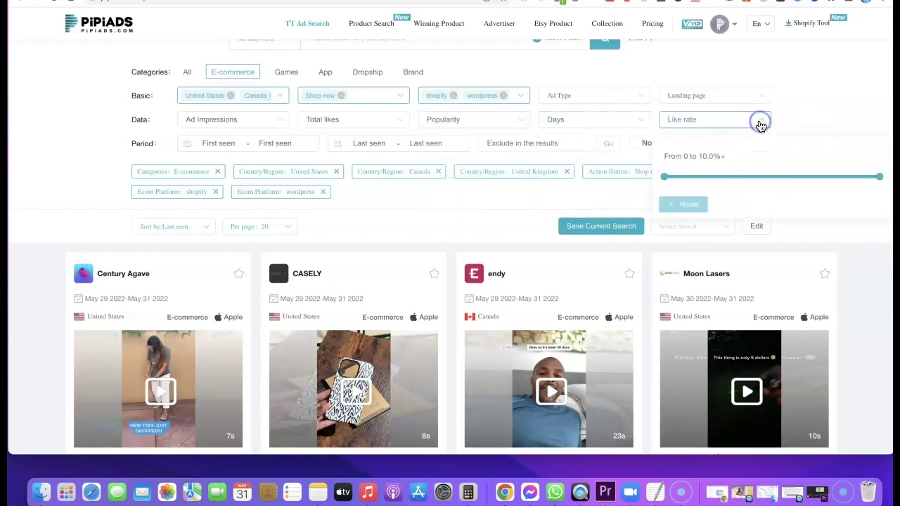
{"action": "left_click", "coordinate": [788, 107]}
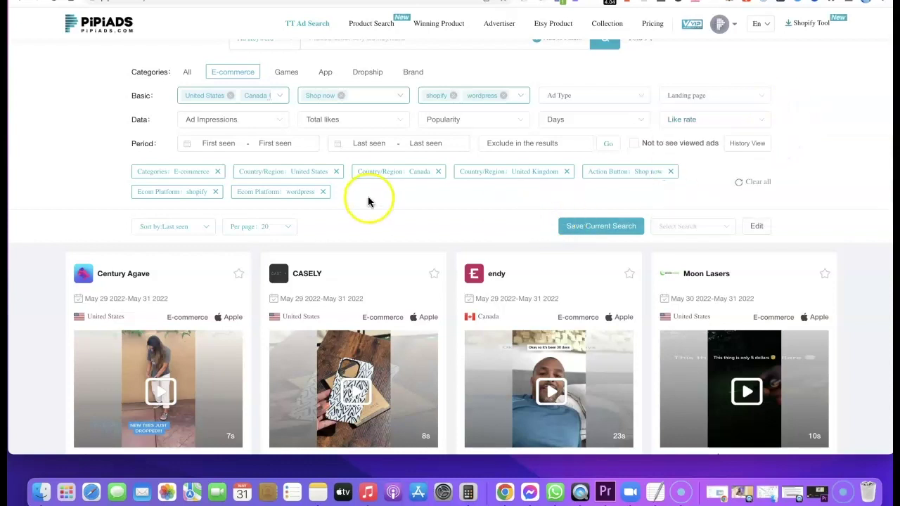
{"action": "scroll", "coordinate": [367, 202], "scroll_direction": "down", "scroll_amount": 1}
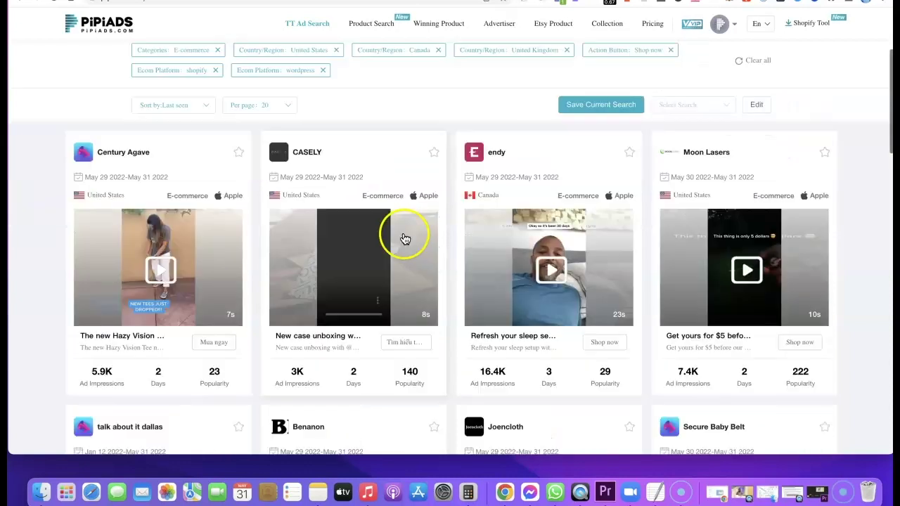